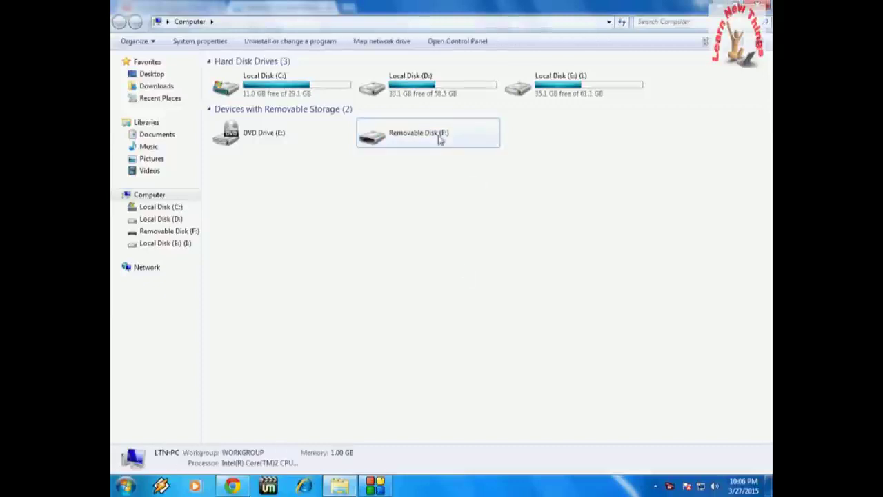
- Refresh the drive list, open Removable Disk (F:), decline formatting, and dismiss the not-accessible error
right_click(465, 209)
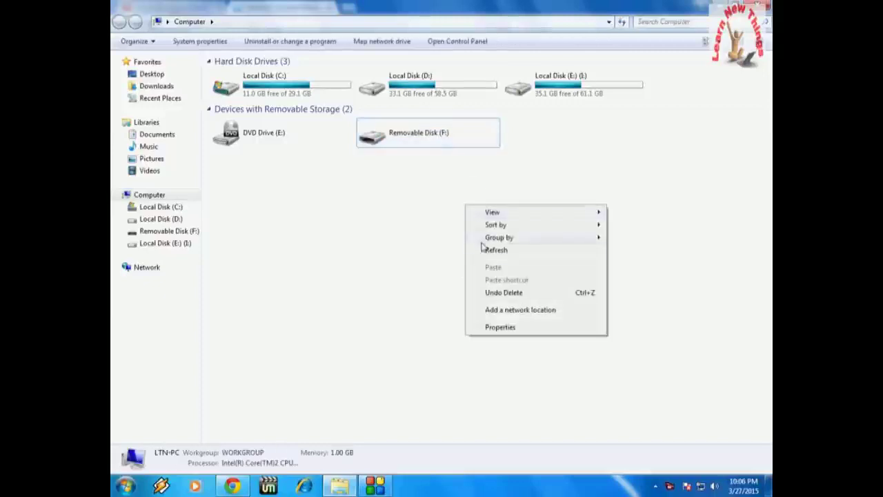
left_click(485, 247)
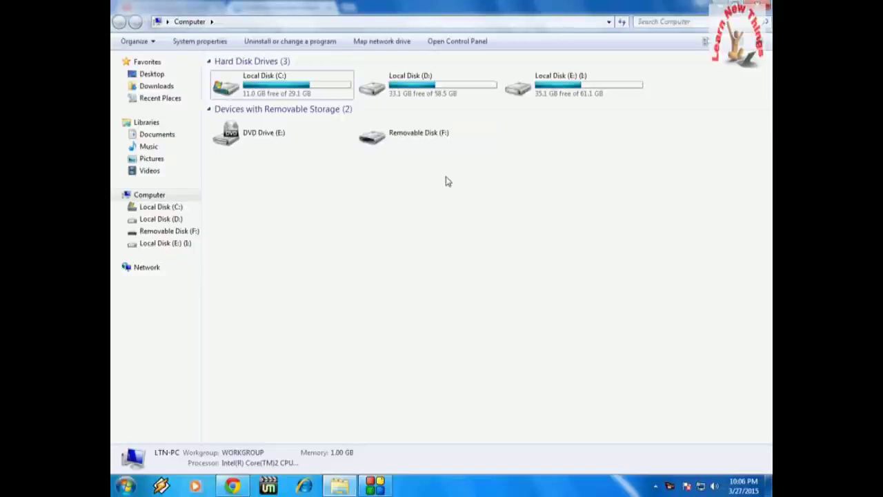
right_click(445, 181)
left_click(486, 220)
double_click(413, 134)
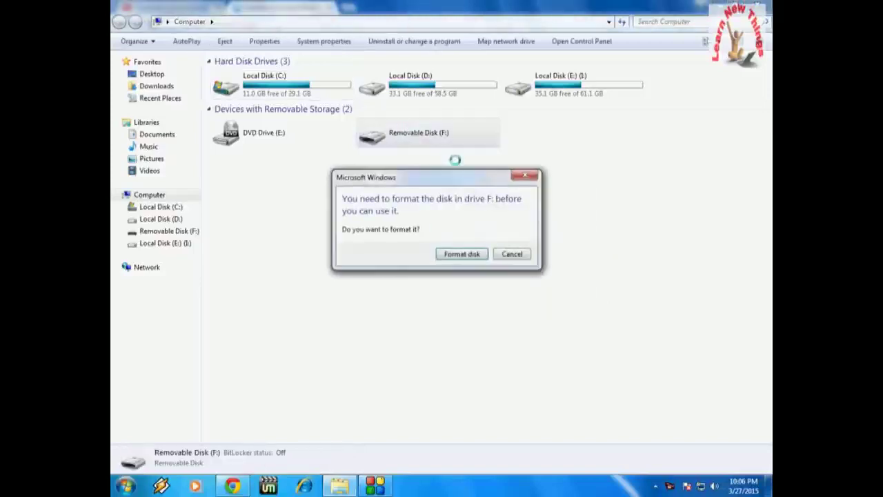
left_click(504, 254)
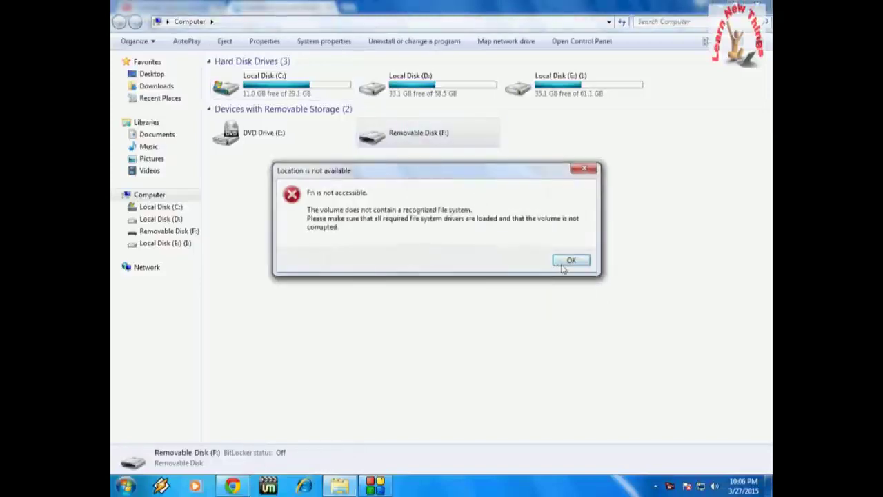
left_click(562, 266)
- Refresh again and retry F:, once more refusing the format and dismissing the error
right_click(483, 201)
left_click(510, 242)
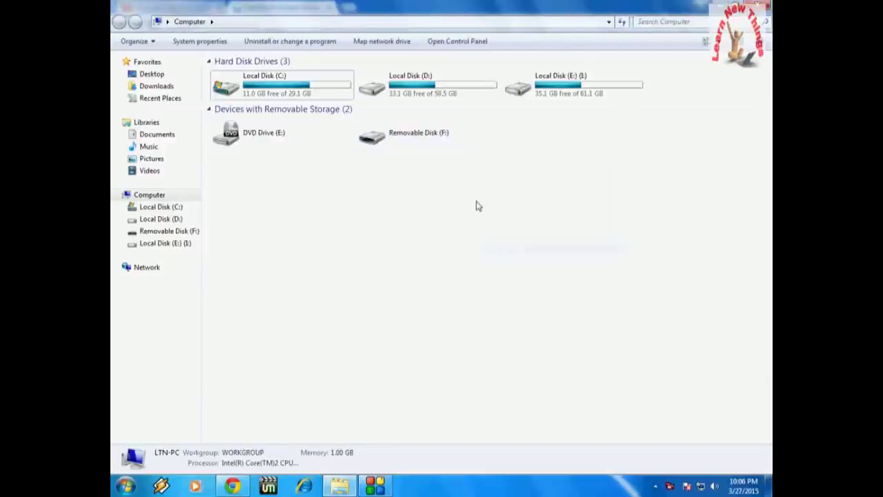
right_click(476, 206)
left_click(508, 244)
double_click(427, 135)
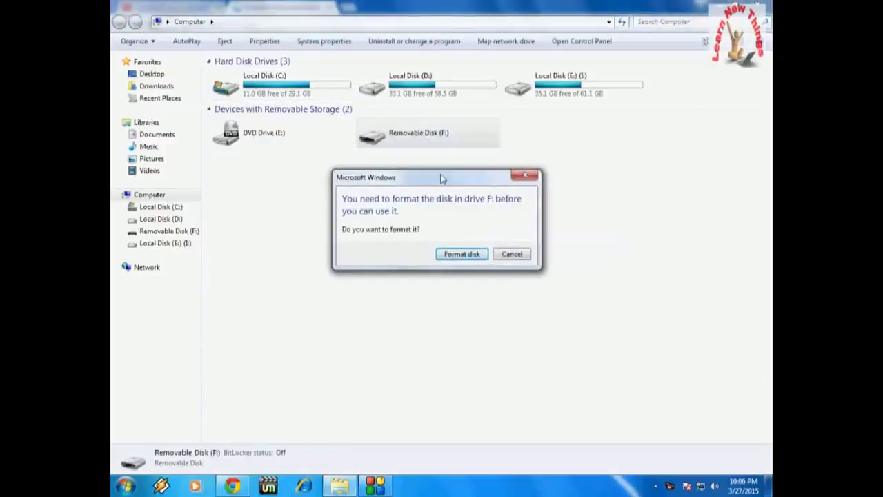
left_click_drag(442, 178, 437, 148)
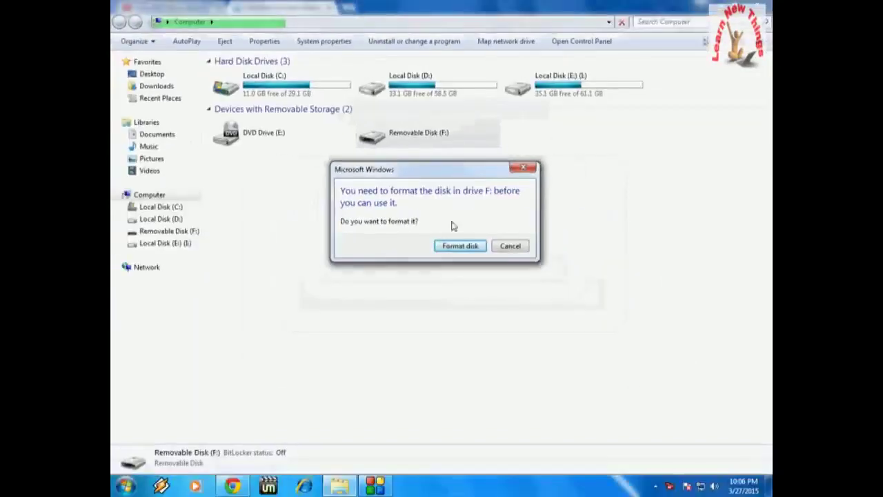
left_click(507, 248)
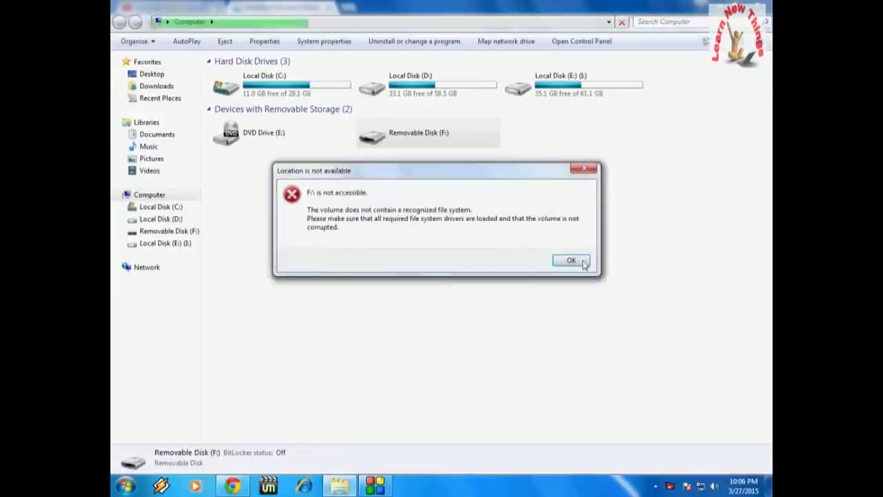
left_click(583, 263)
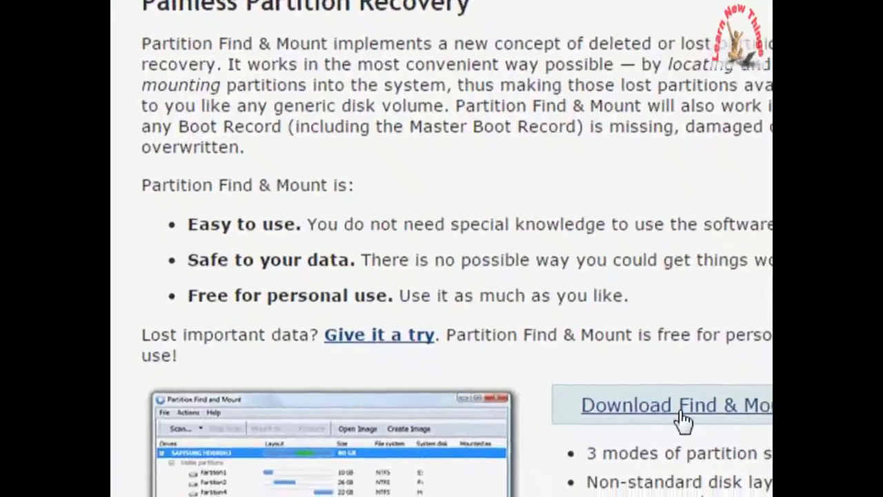
- Get fnmsetup.exe through 'Download Find & Mount' and the v.2.31 for Windows link
left_click(676, 413)
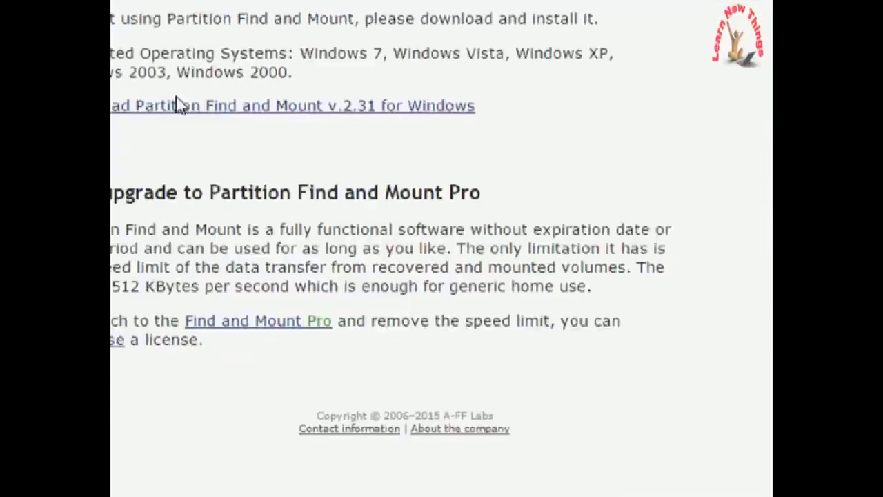
left_click(194, 111)
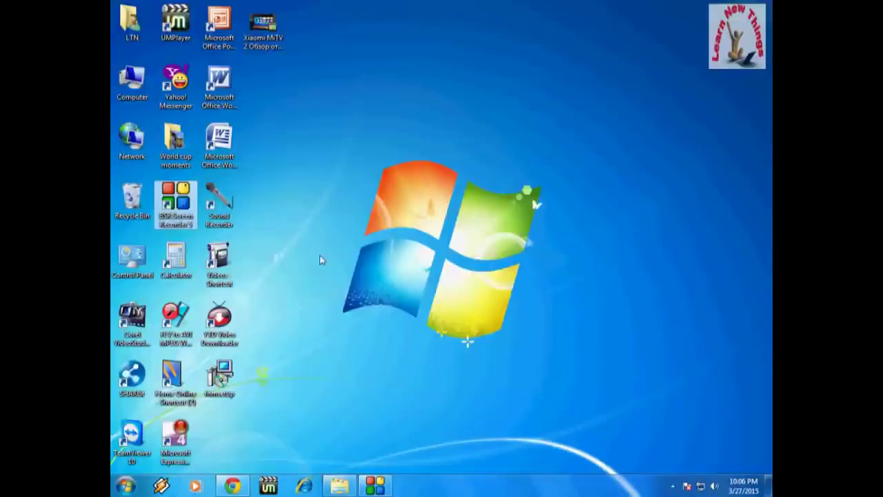
- Run fnmsetup, install Find and Mount with default wizard settings, and launch it on finish
double_click(233, 372)
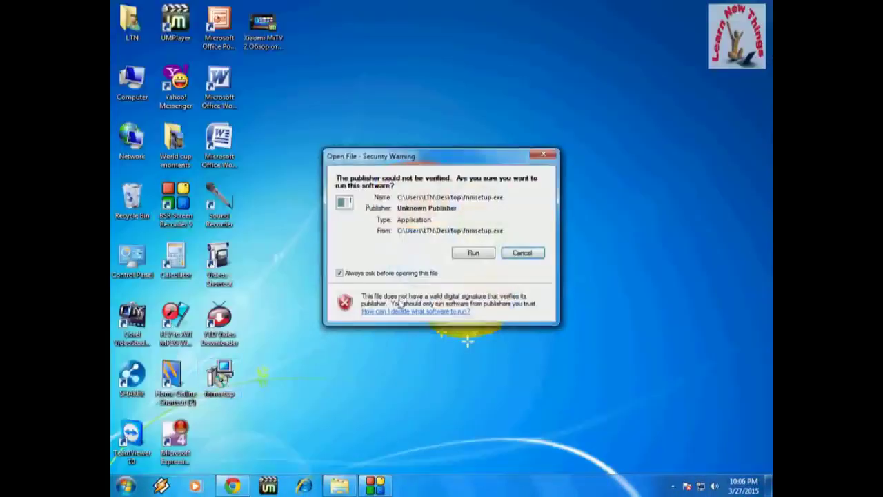
left_click(472, 253)
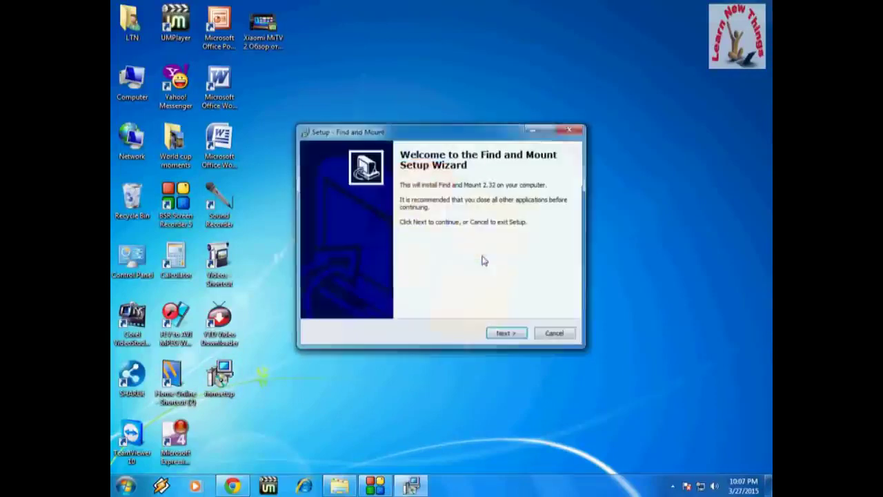
left_click(503, 334)
left_click(502, 335)
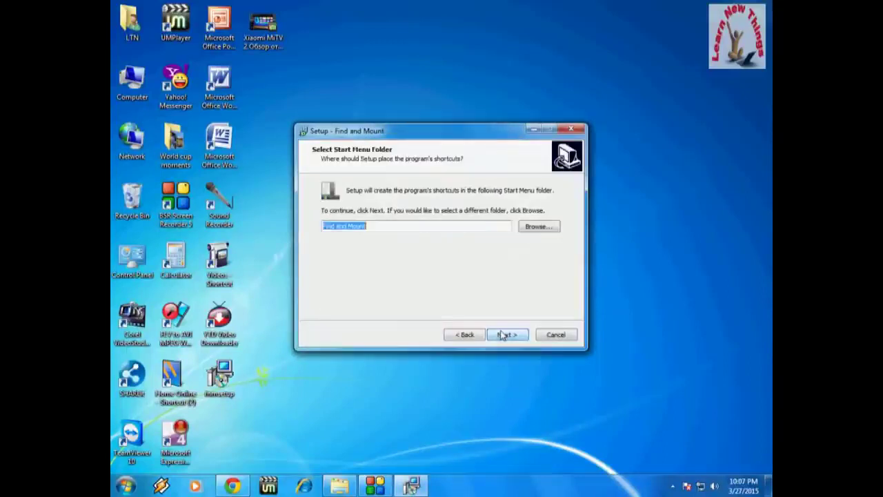
left_click(502, 335)
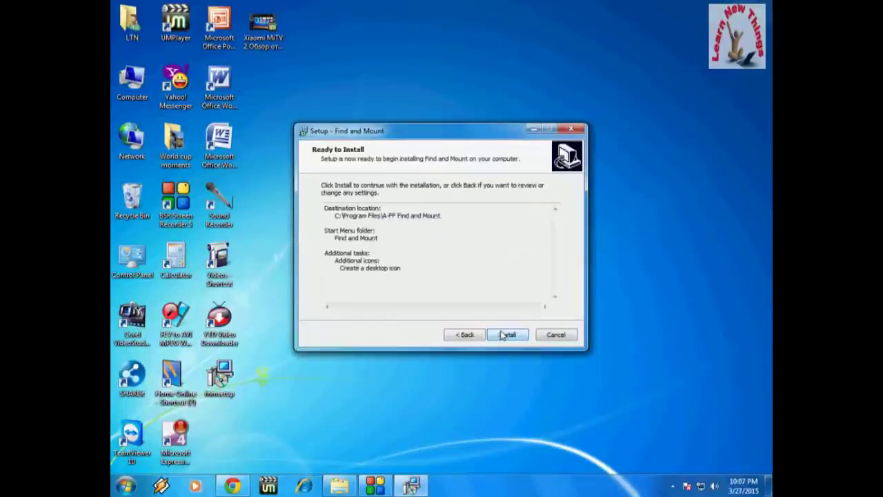
left_click(503, 335)
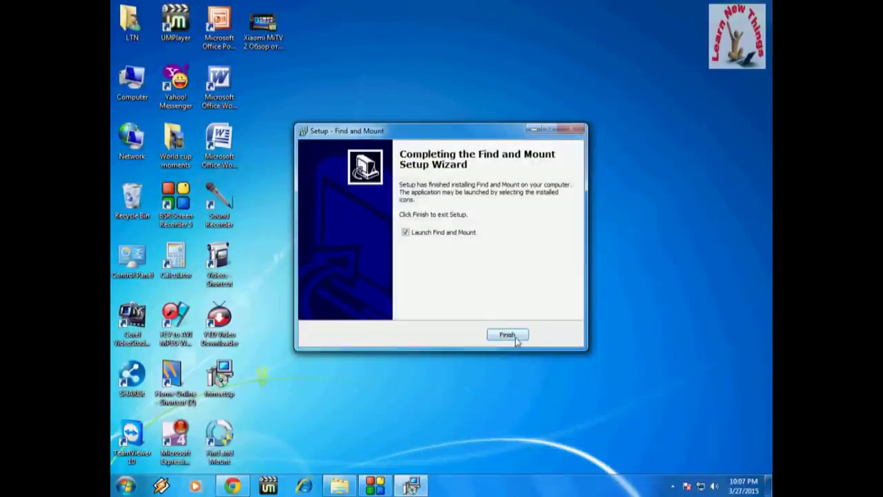
left_click(511, 337)
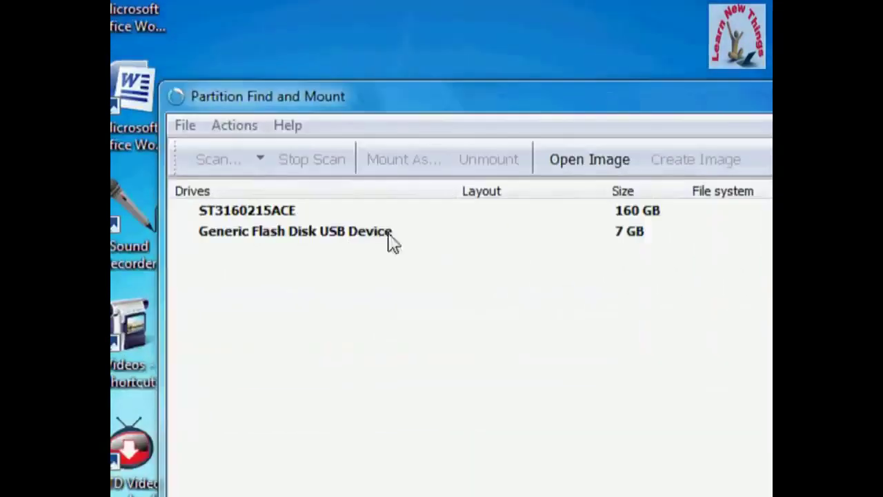
- Scan the Generic Flash Disk USB Device for lost partitions using the Thorough Scan method
left_click(606, 212)
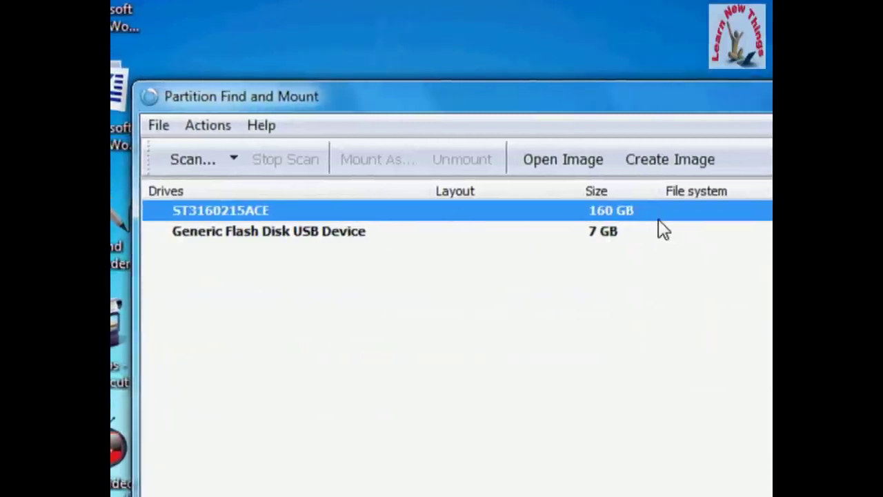
left_click(316, 234)
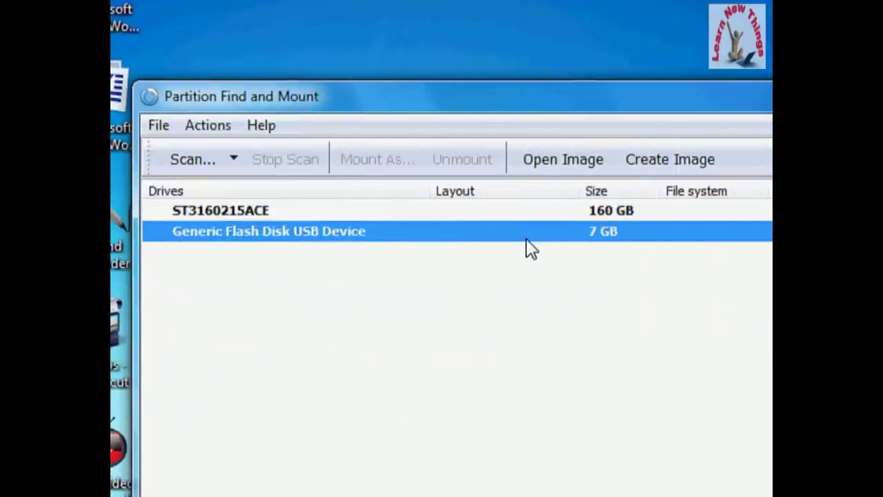
right_click(362, 237)
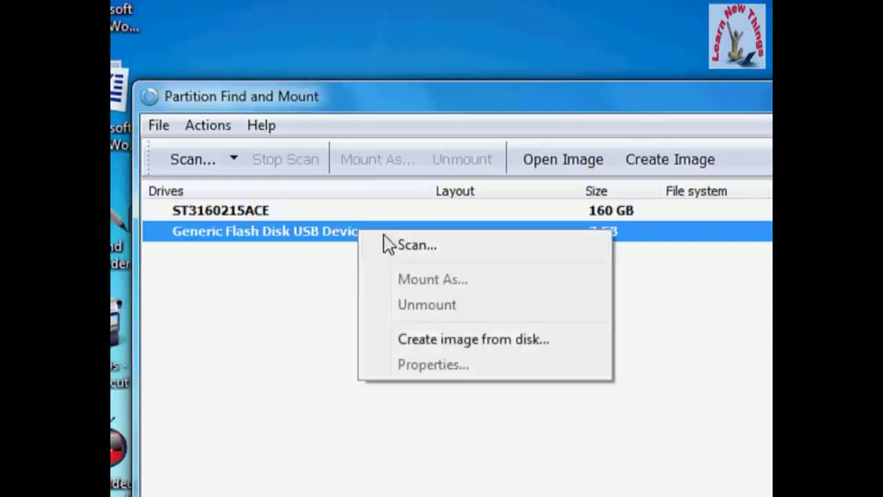
left_click(416, 247)
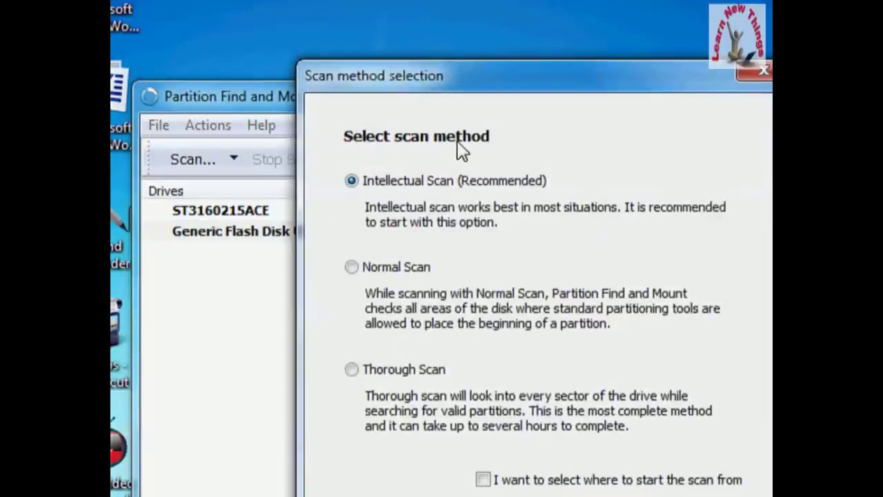
left_click(366, 370)
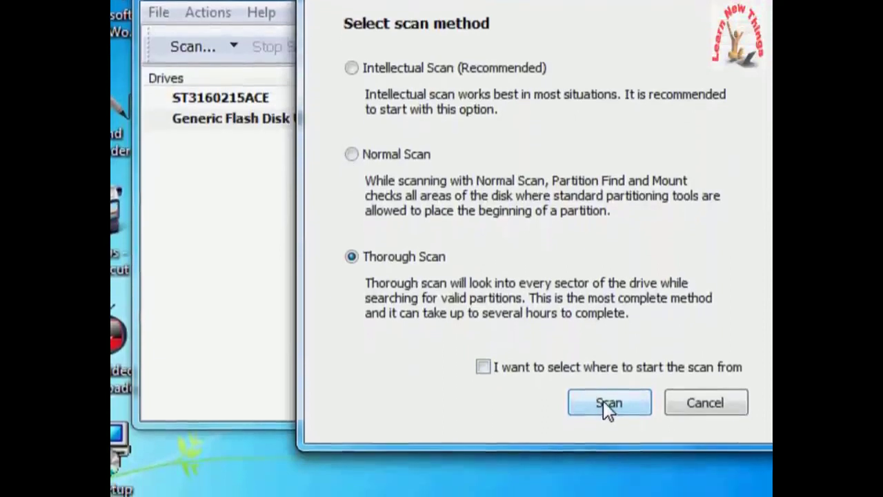
left_click(604, 385)
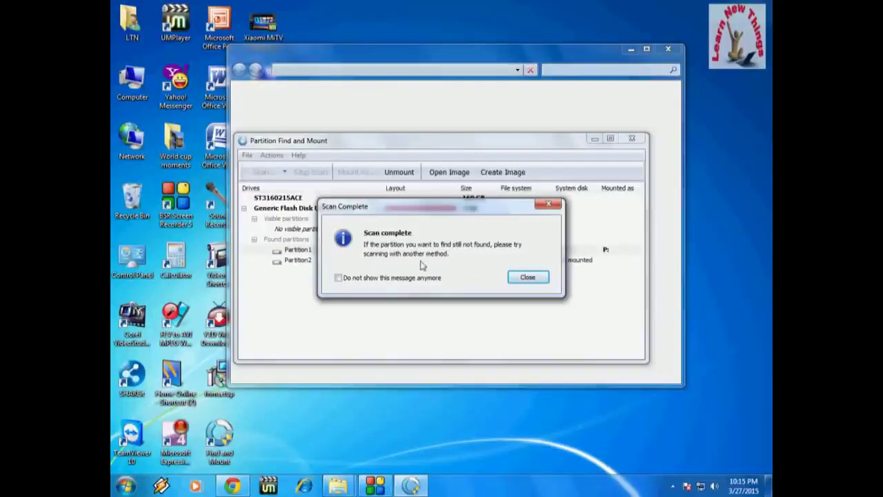
- Dismiss the scan-complete message and mount the found Partition2 as drive letter R:
left_click(525, 277)
left_click(412, 486)
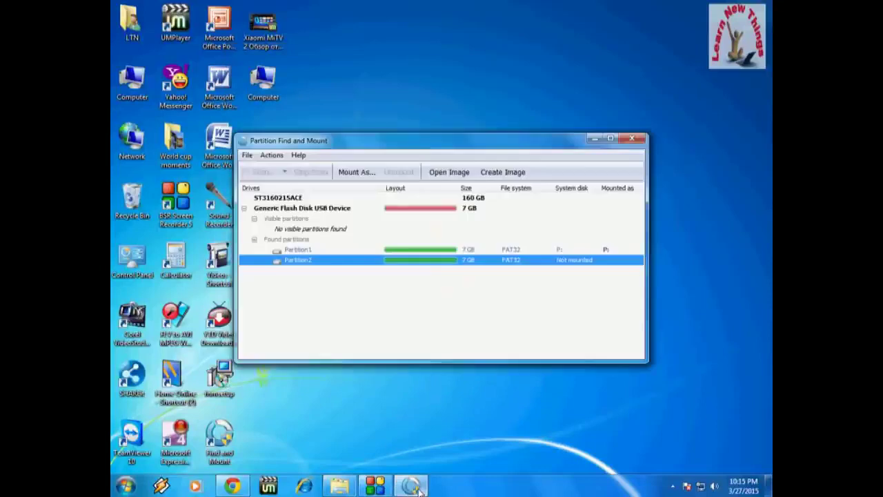
right_click(298, 263)
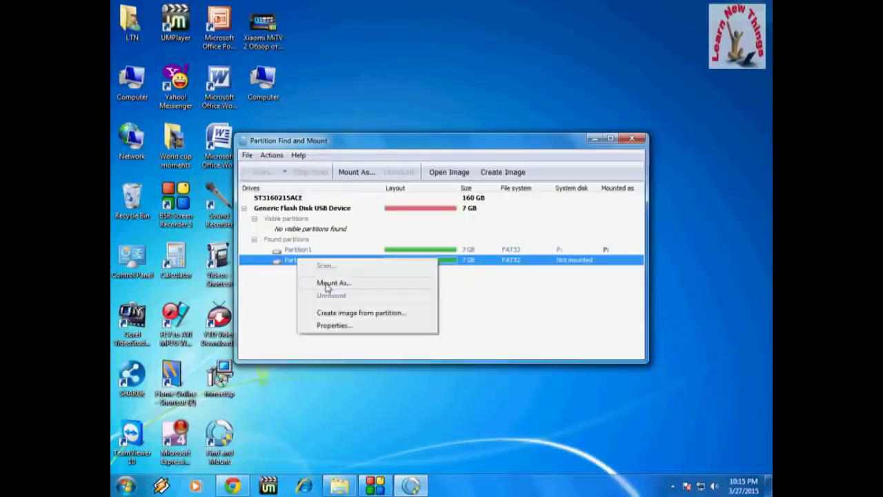
left_click(327, 283)
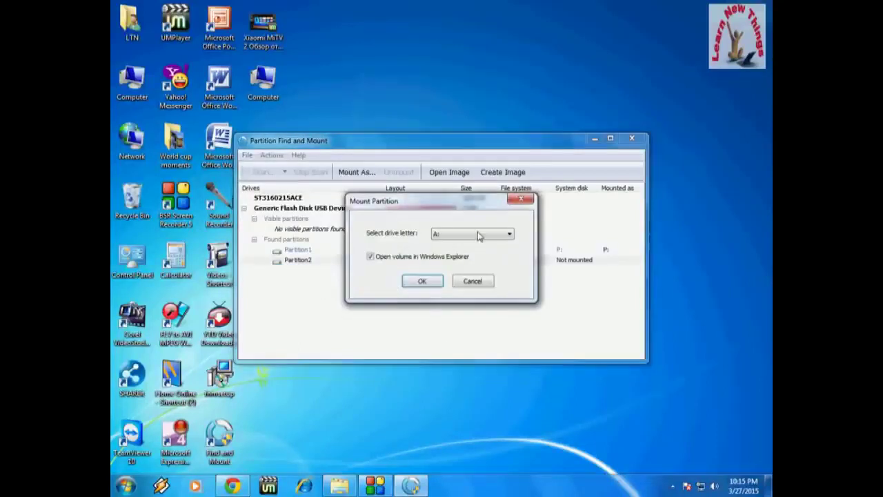
left_click(479, 234)
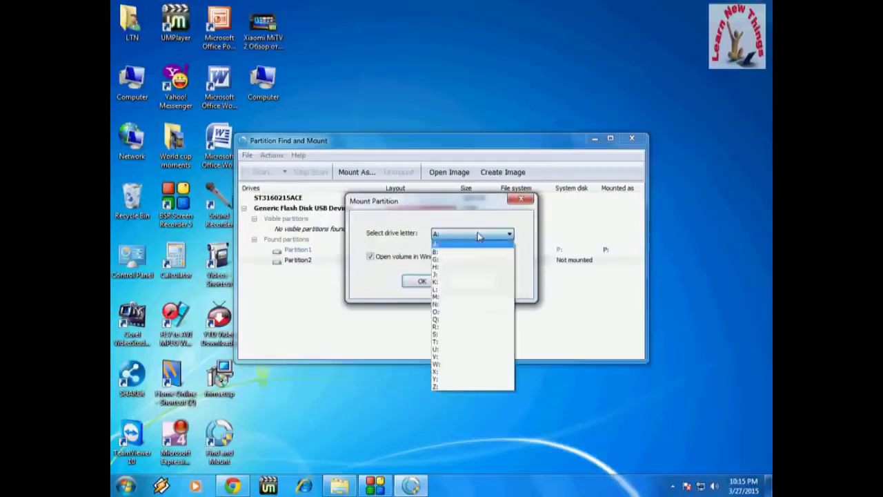
left_click(474, 327)
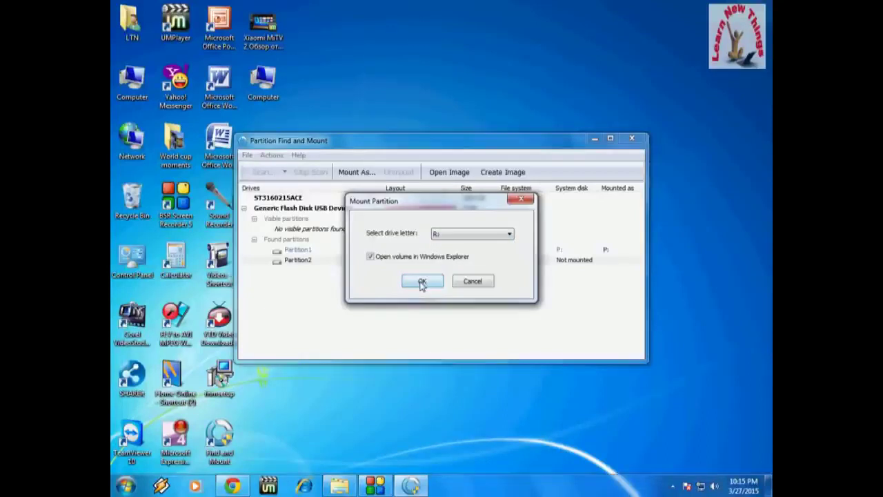
left_click(422, 283)
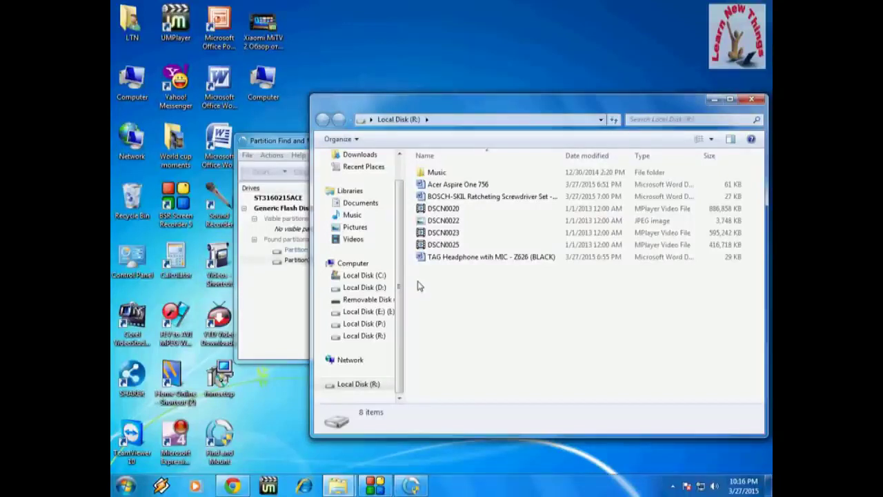
- Maximize the Local Disk (R:) window and select all eight recovered files for copying
left_click(725, 101)
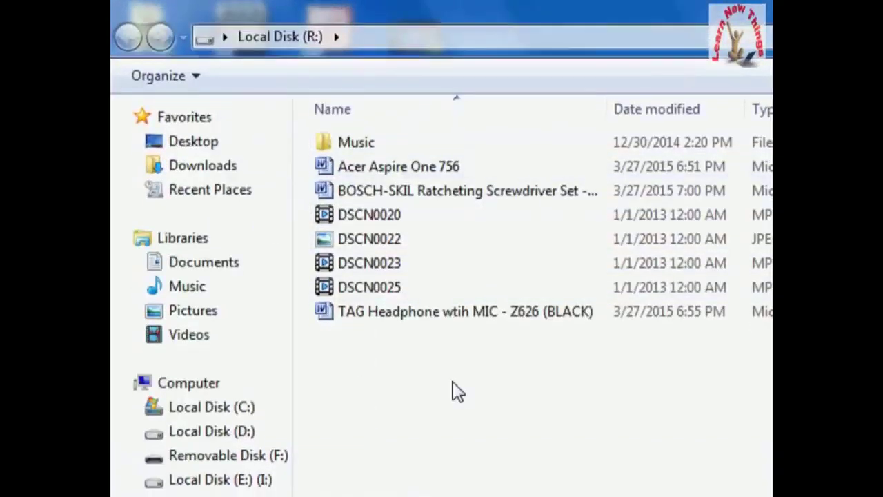
key("alt")
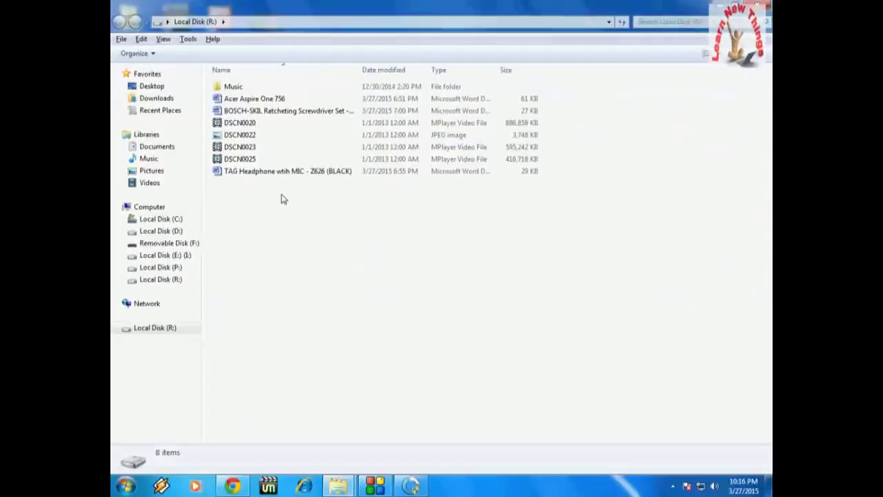
left_click(219, 233)
left_click_drag(236, 192, 273, 73)
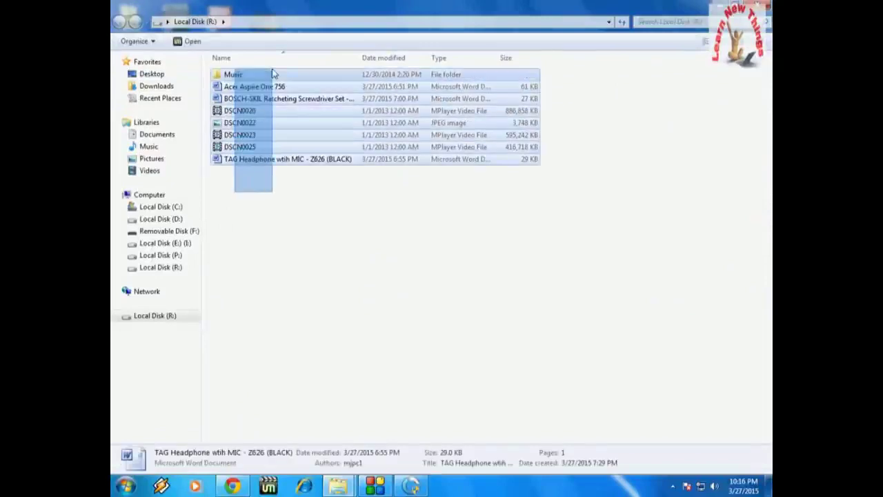
right_click(260, 75)
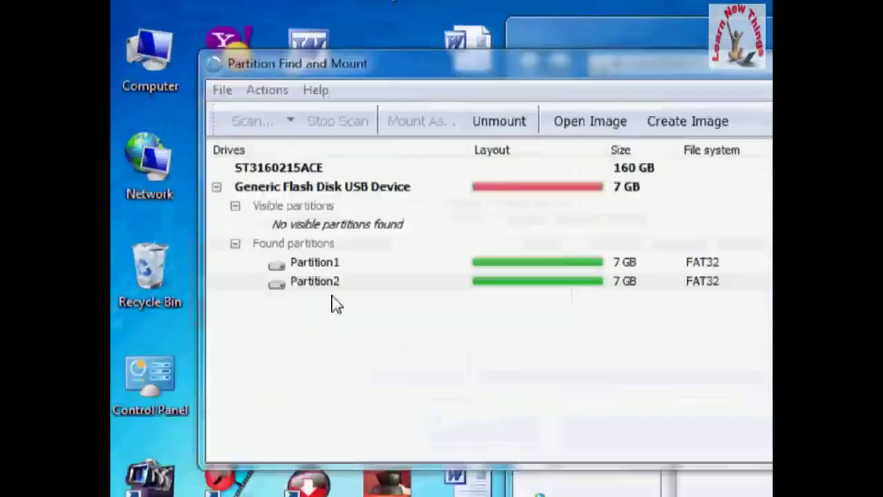
- Unmount Partition2 and confirm dismounting drive T:
right_click(330, 289)
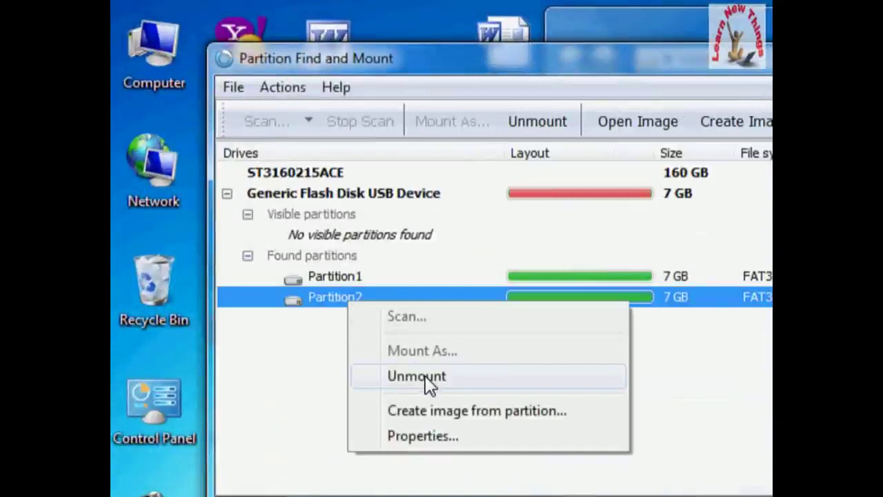
left_click(464, 389)
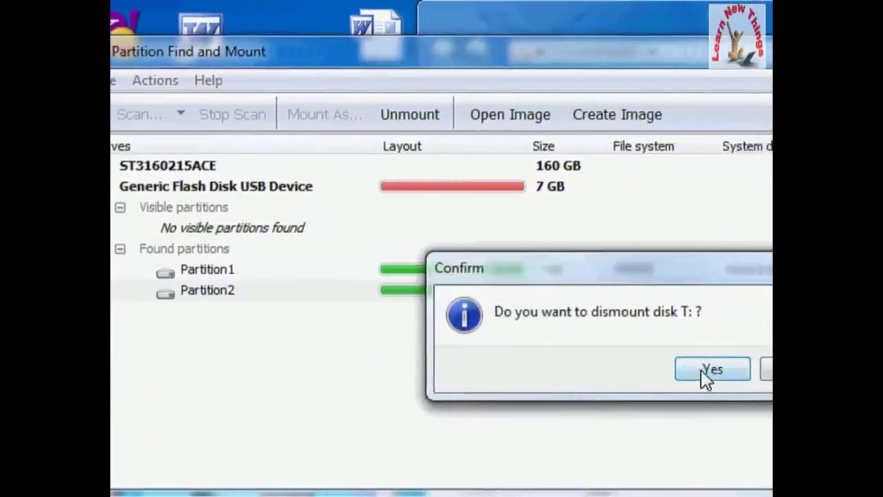
left_click(680, 369)
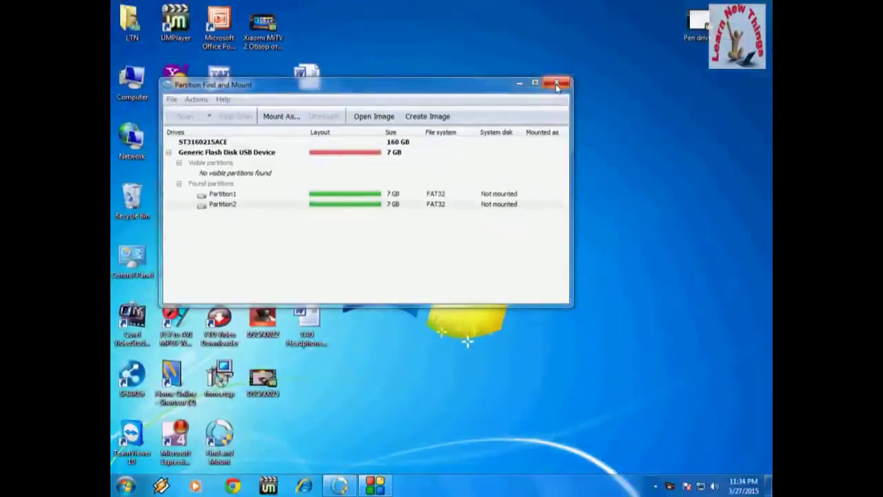
- Close Partition Find and Mount and open Removable Disk (F:) from the Computer window
left_click(557, 83)
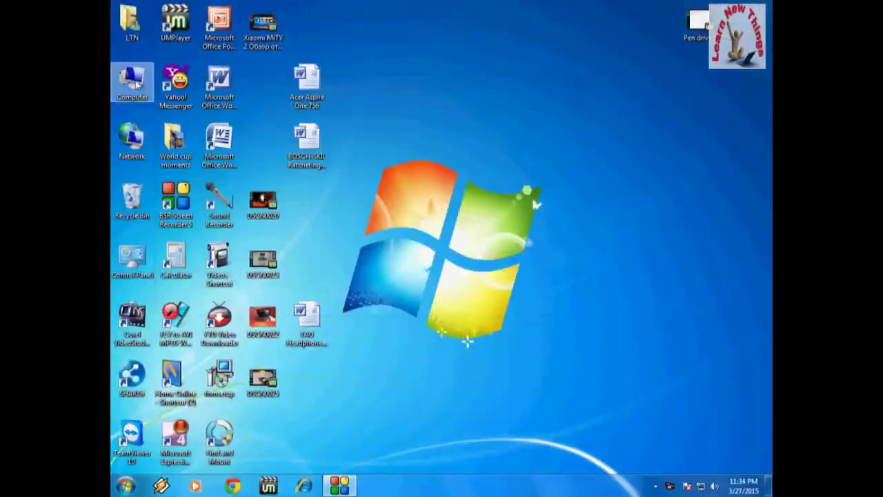
double_click(134, 81)
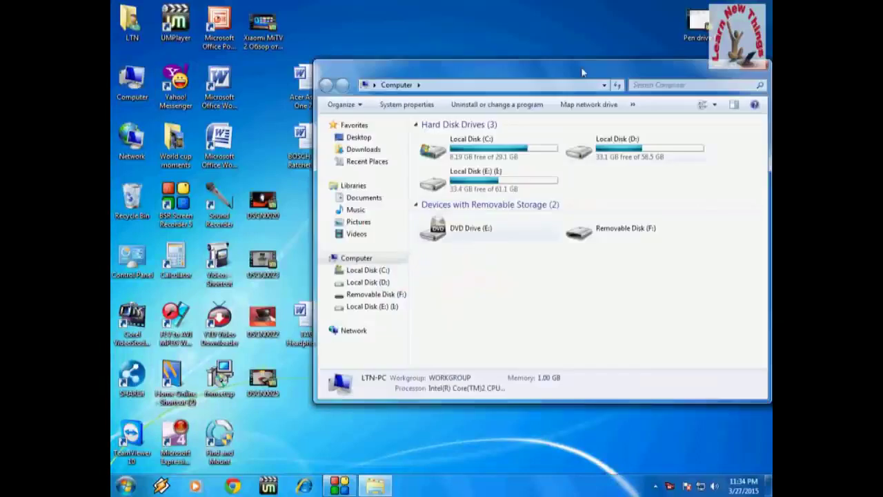
double_click(581, 71)
double_click(395, 135)
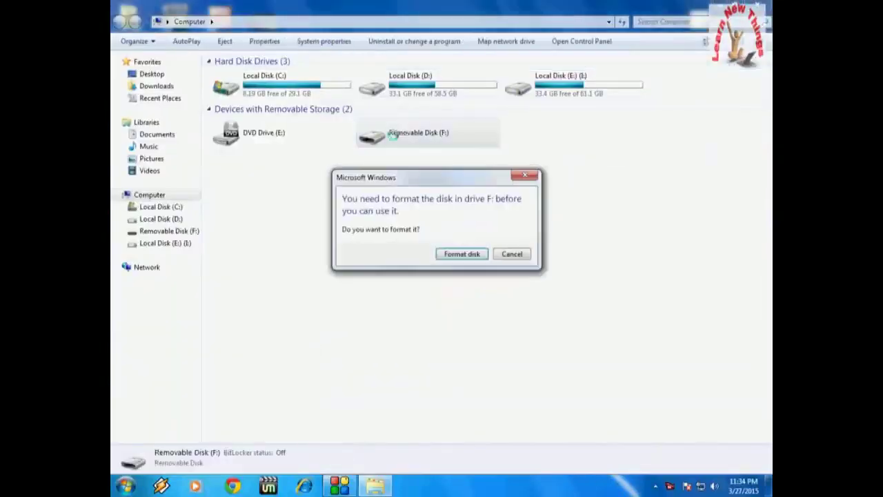
- Quick-format F: as FAT32, confirm the erase, then open the empty drive
left_click(452, 253)
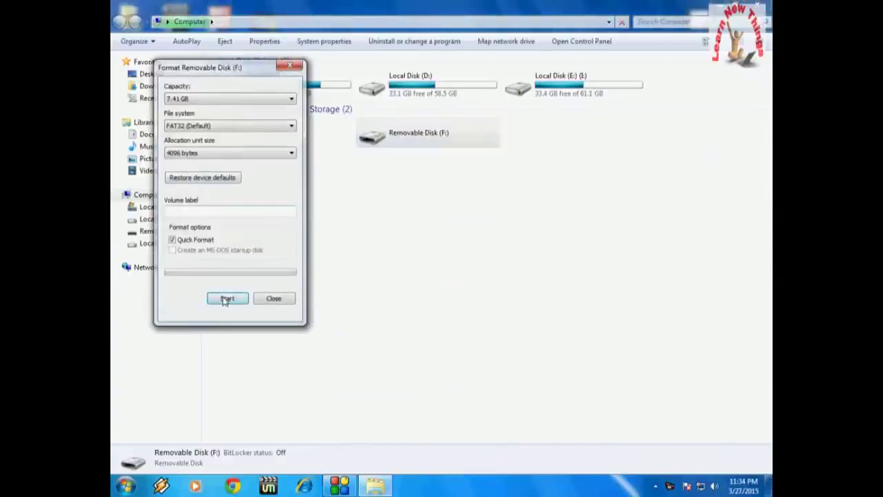
left_click(227, 299)
left_click(465, 245)
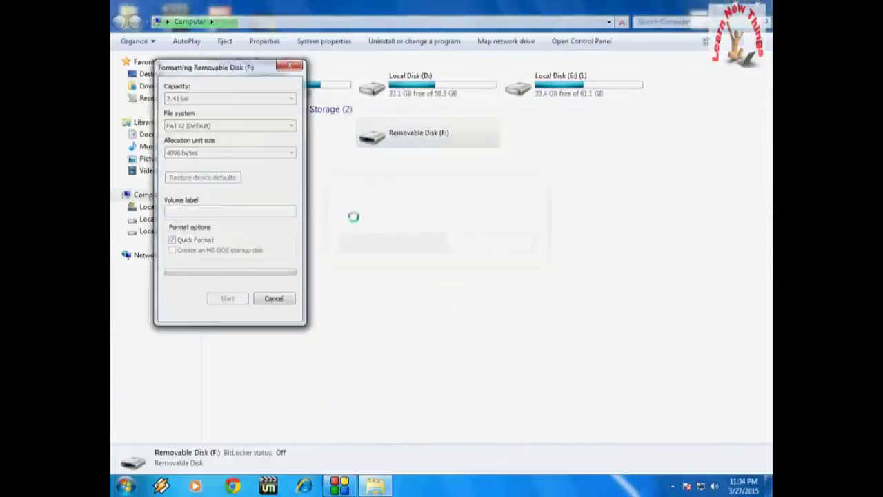
left_click(505, 246)
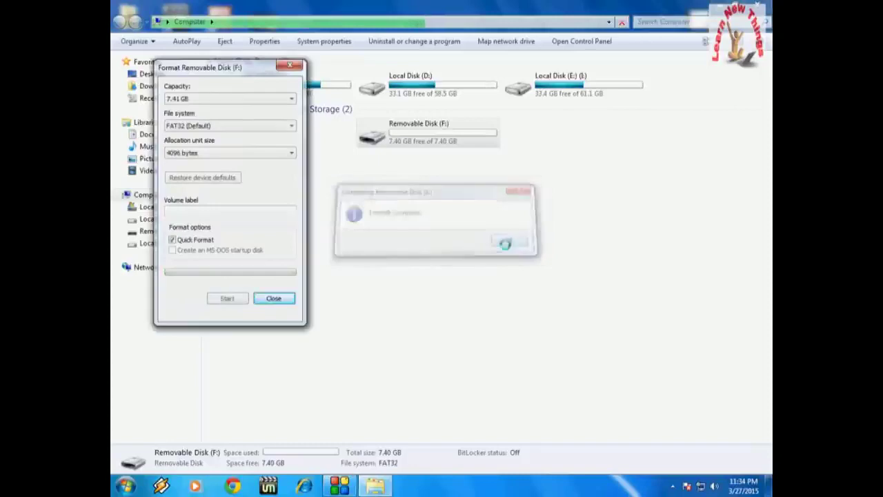
left_click(274, 299)
double_click(418, 131)
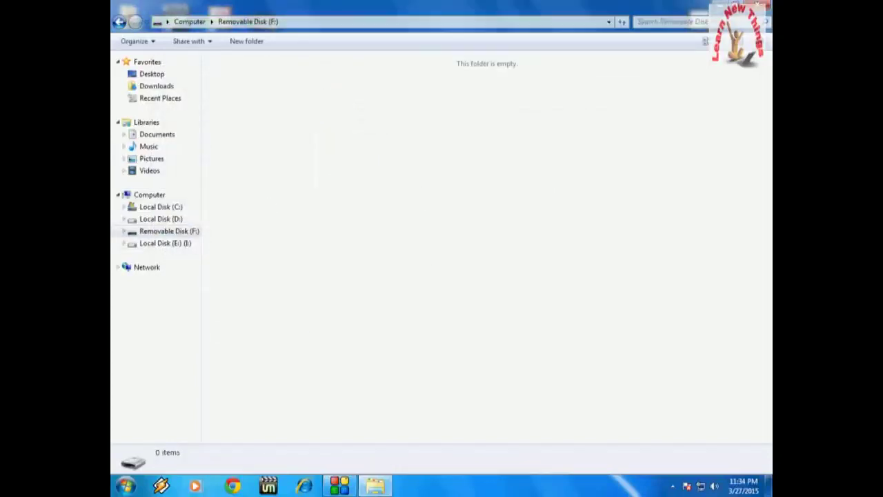
- Reopen Removable Disk (F:) to confirm it is empty, then return to the overview showing 7.40 GB free
left_click(759, 7)
double_click(128, 81)
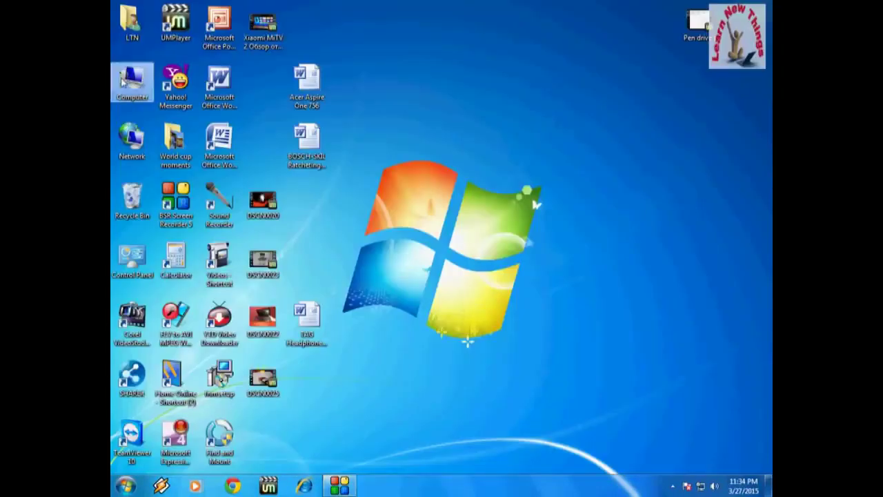
double_click(401, 136)
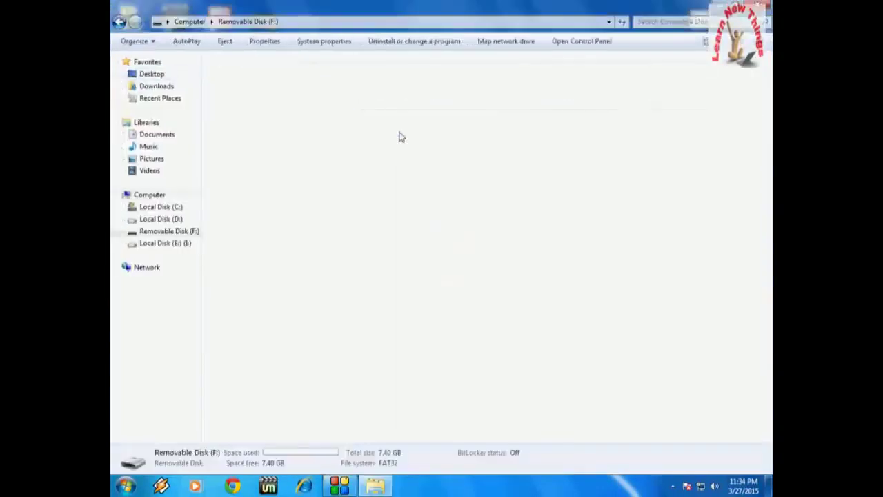
left_click(119, 23)
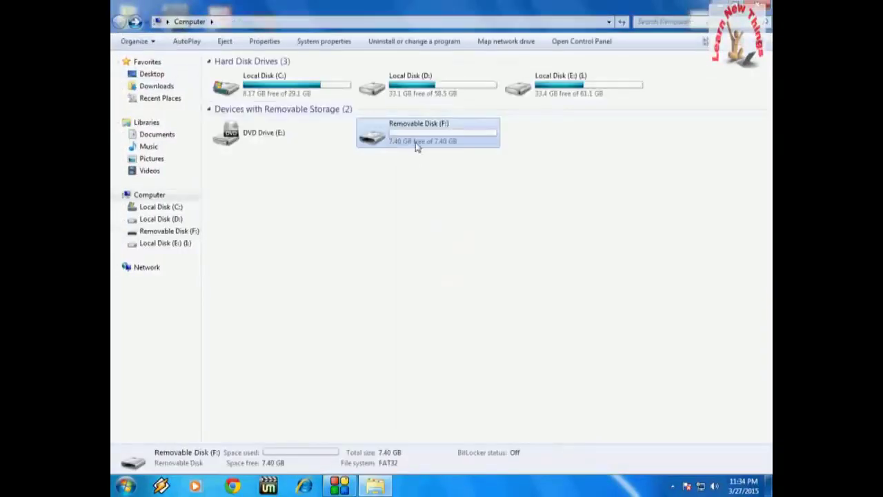
double_click(416, 146)
left_click(121, 25)
left_click(359, 198)
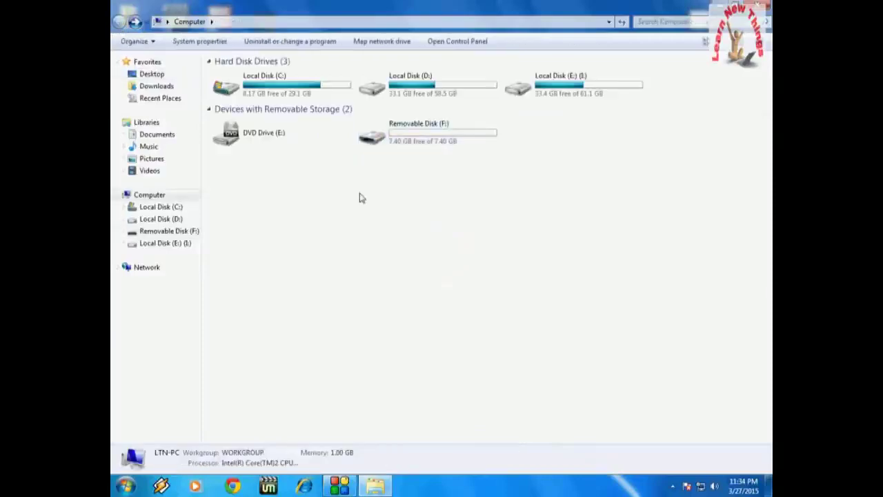